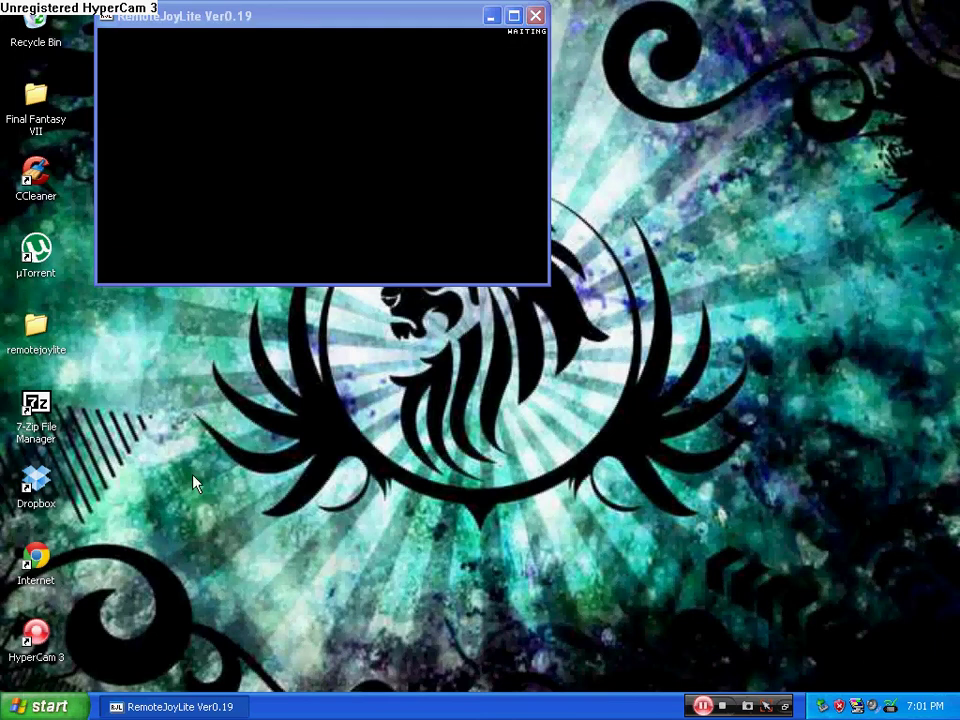
# - Open the removable drive F: from My Computer
pyautogui.press('super')
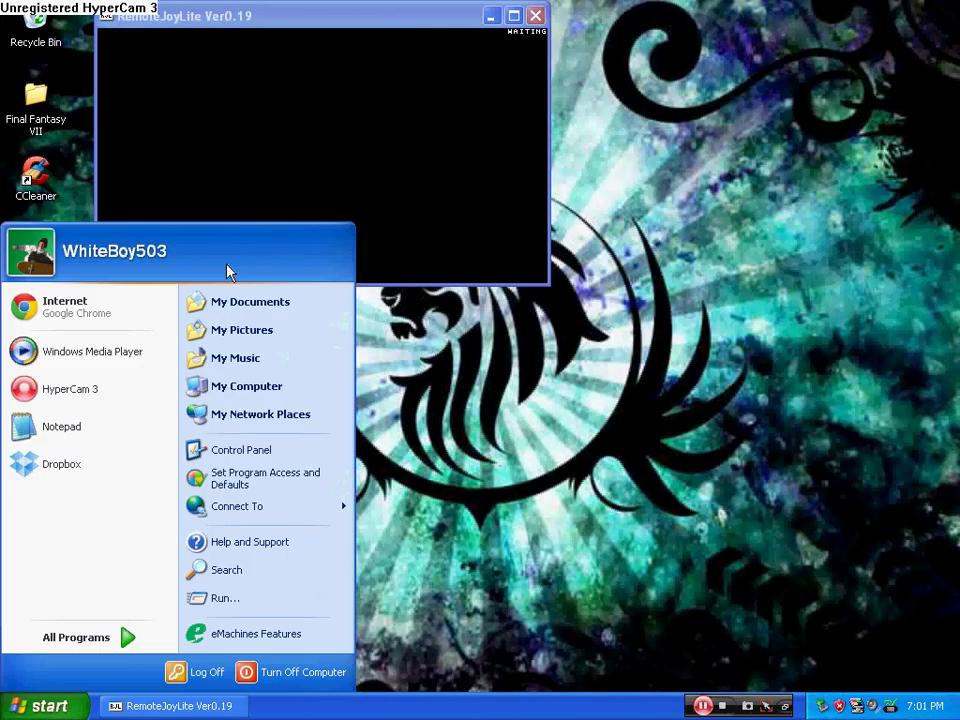
pyautogui.click(310, 394)
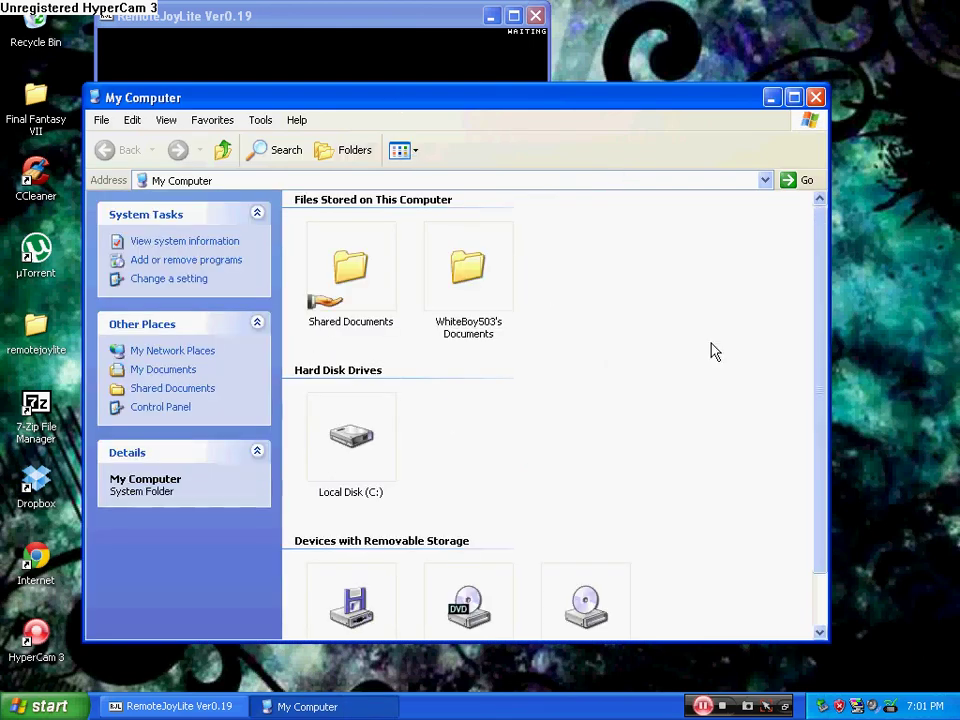
pyautogui.moveTo(827, 349); pyautogui.dragTo(826, 397)
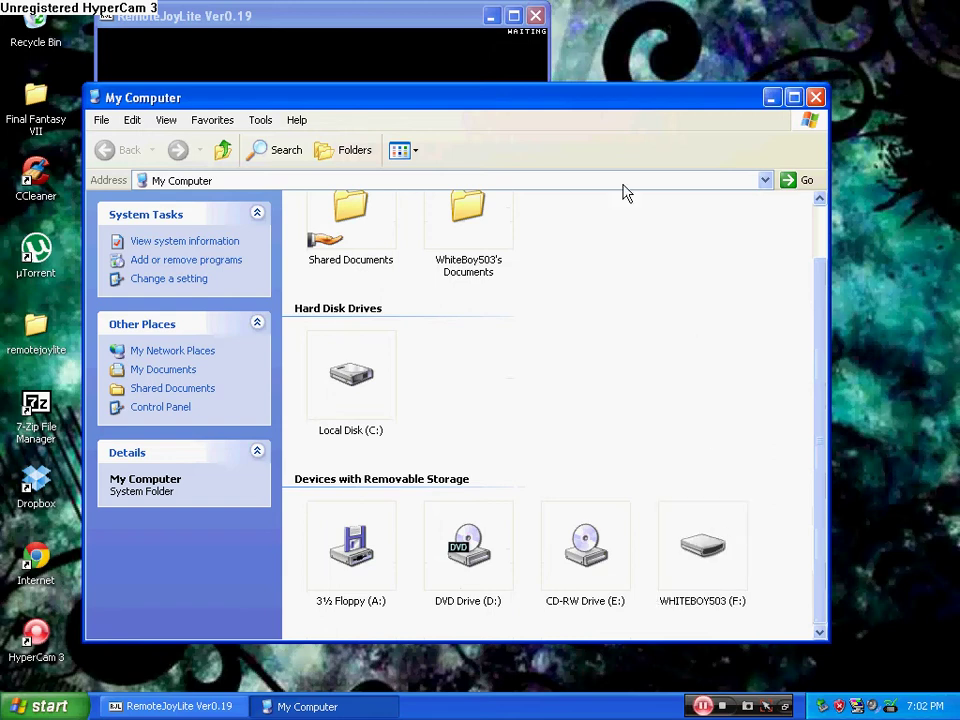
pyautogui.click(704, 547)
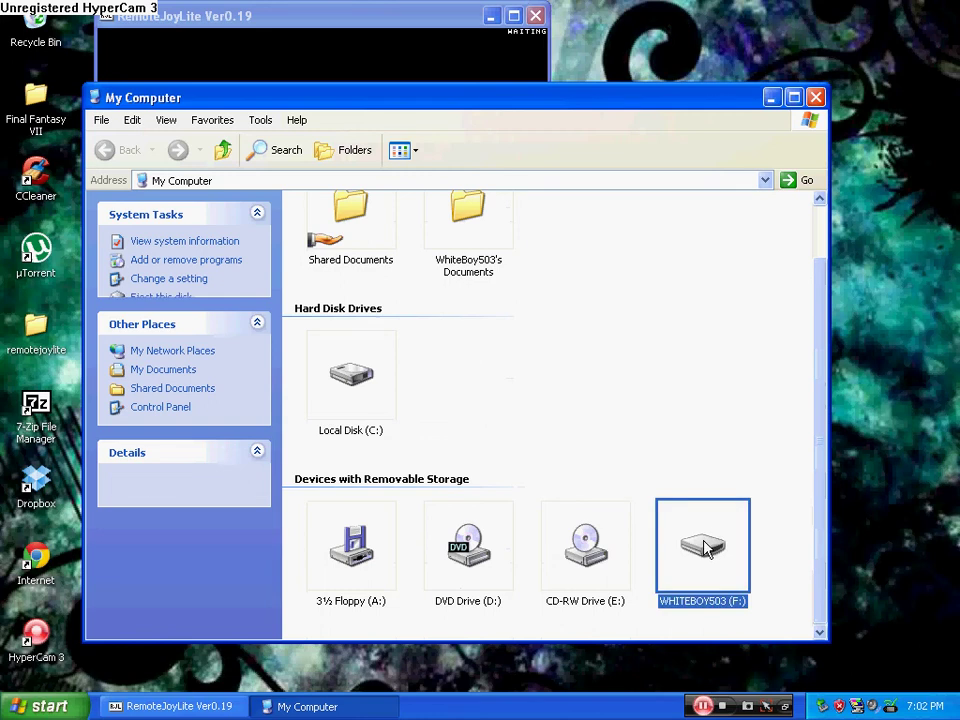
pyautogui.press('Return')
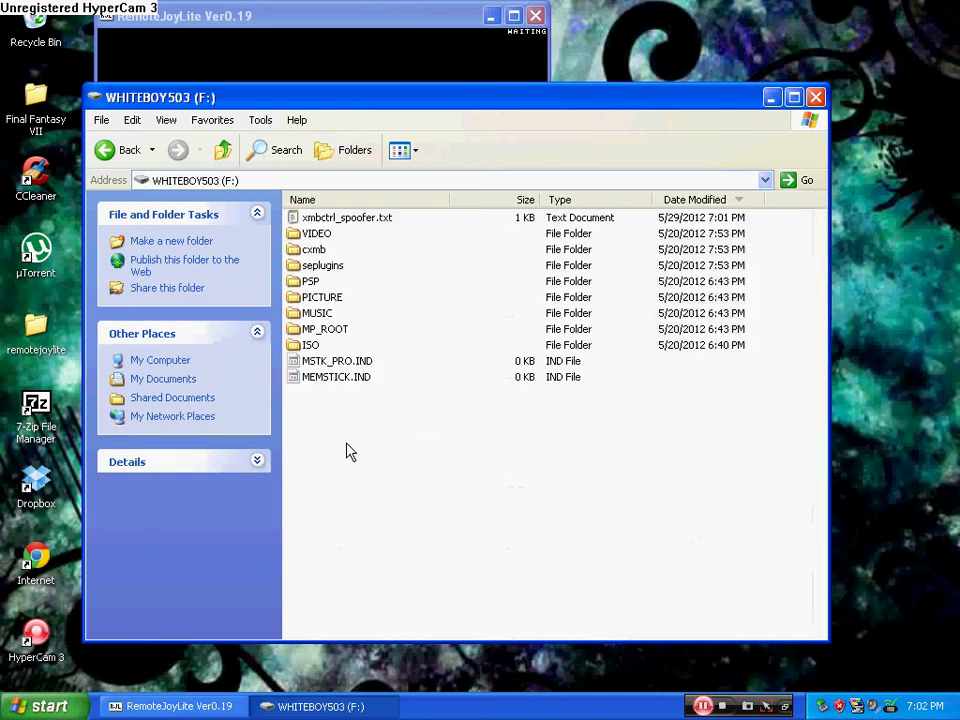
# - Open the GAME folder inside the drive's PSP folder and reposition its window lower on the desktop
pyautogui.click(310, 282)
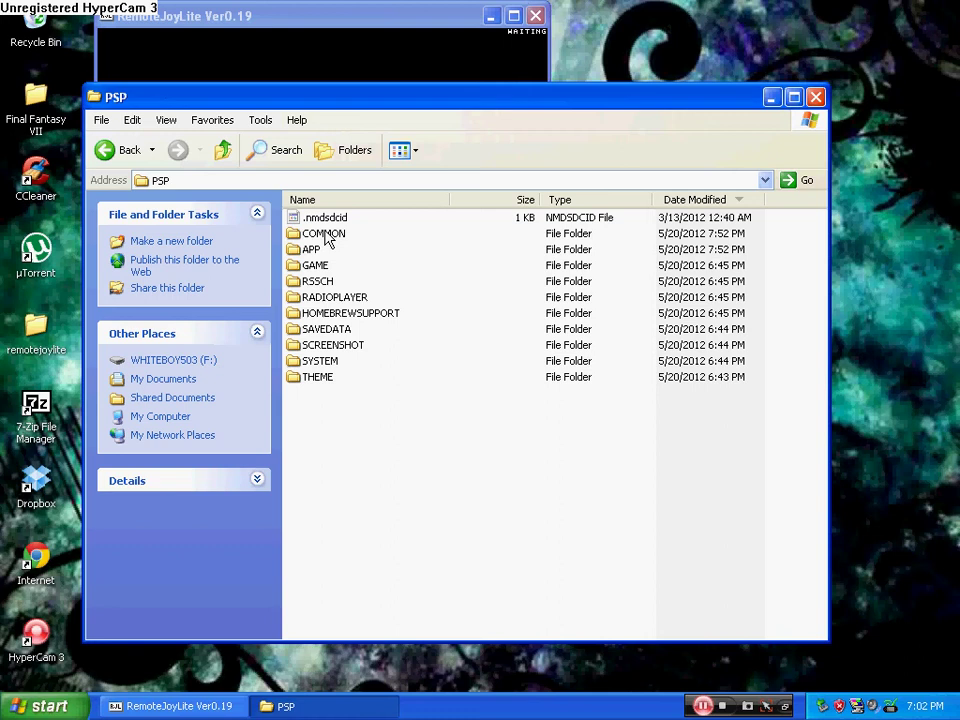
pyautogui.click(312, 265)
pyautogui.click(310, 264)
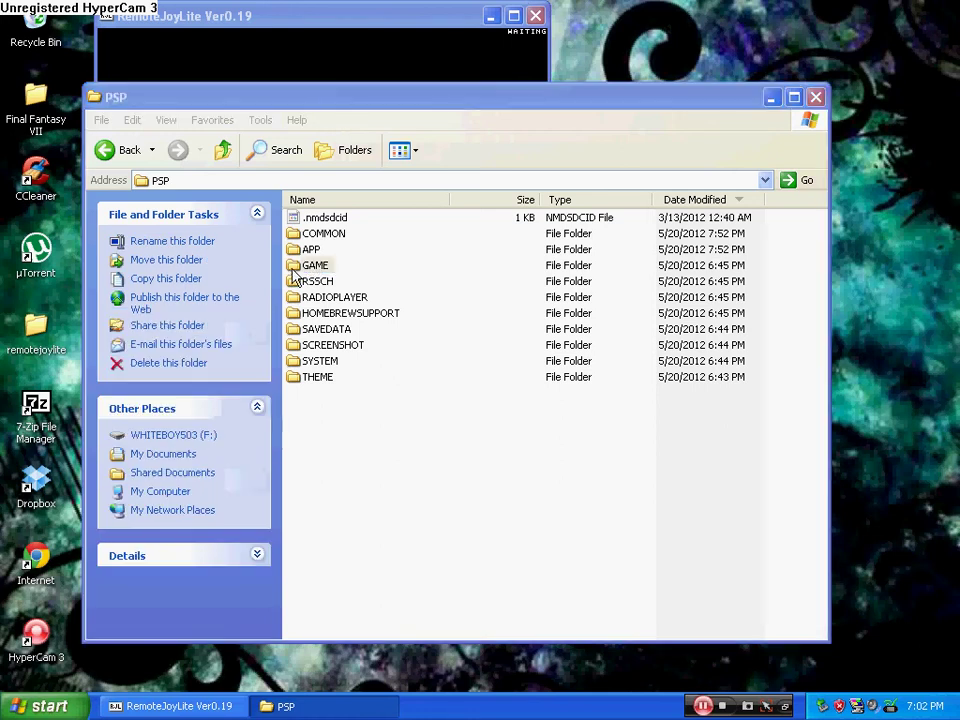
pyautogui.doubleClick(293, 268)
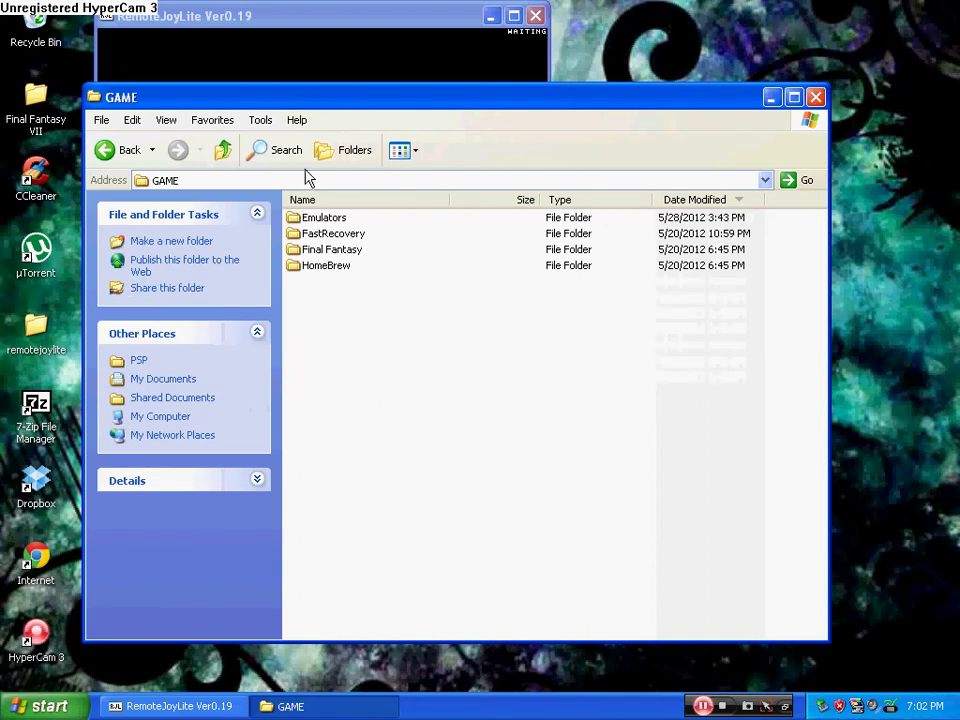
pyautogui.moveTo(283, 95); pyautogui.dragTo(264, 163)
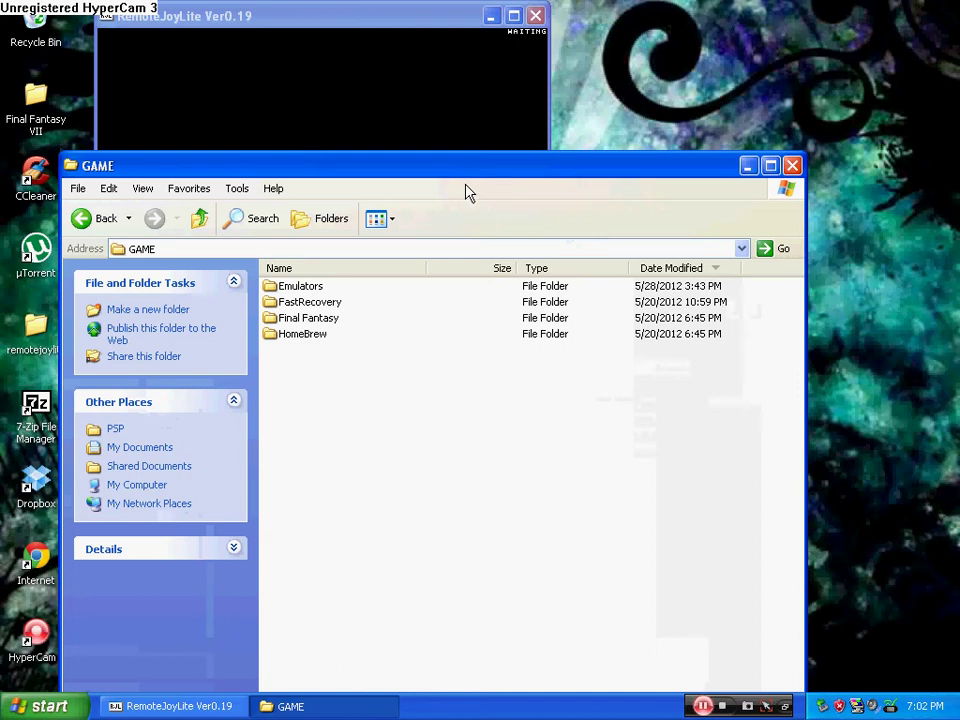
pyautogui.moveTo(433, 171); pyautogui.dragTo(495, 167)
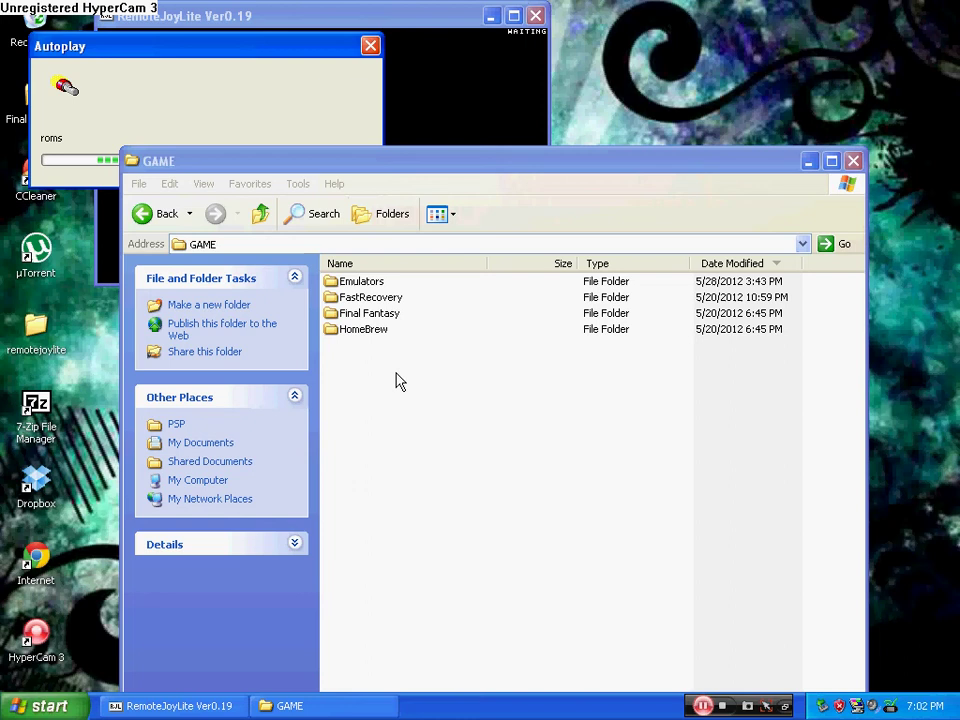
# - Open the Final Fantasy folder inside GAME and move the Autoplay progress window clear of the desktop folders
pyautogui.click(337, 318)
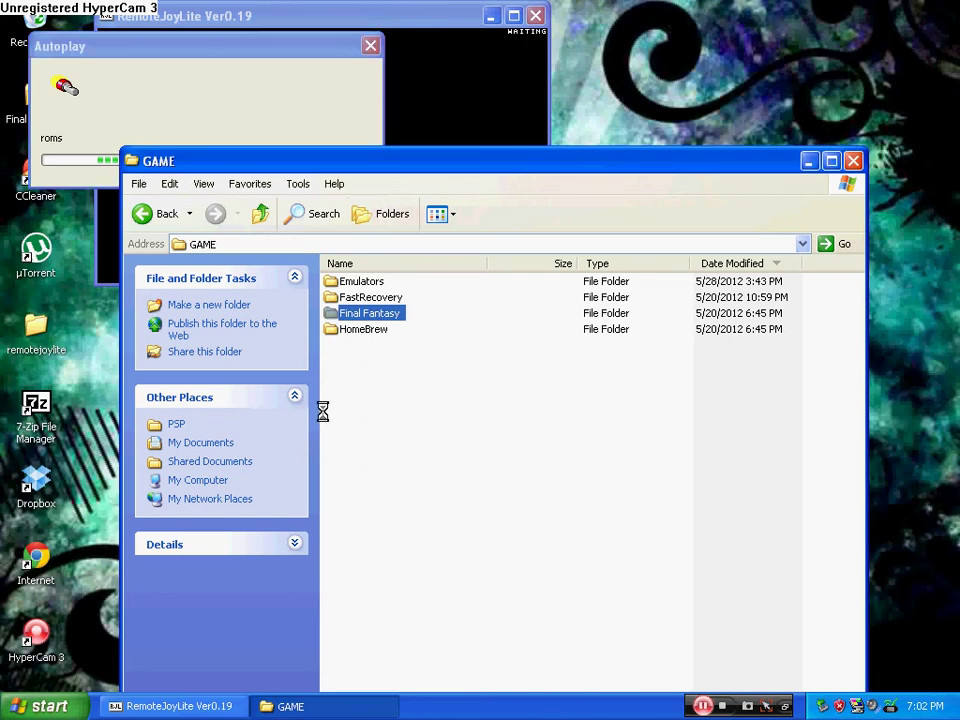
pyautogui.click(186, 48)
pyautogui.moveTo(186, 48); pyautogui.dragTo(816, 10)
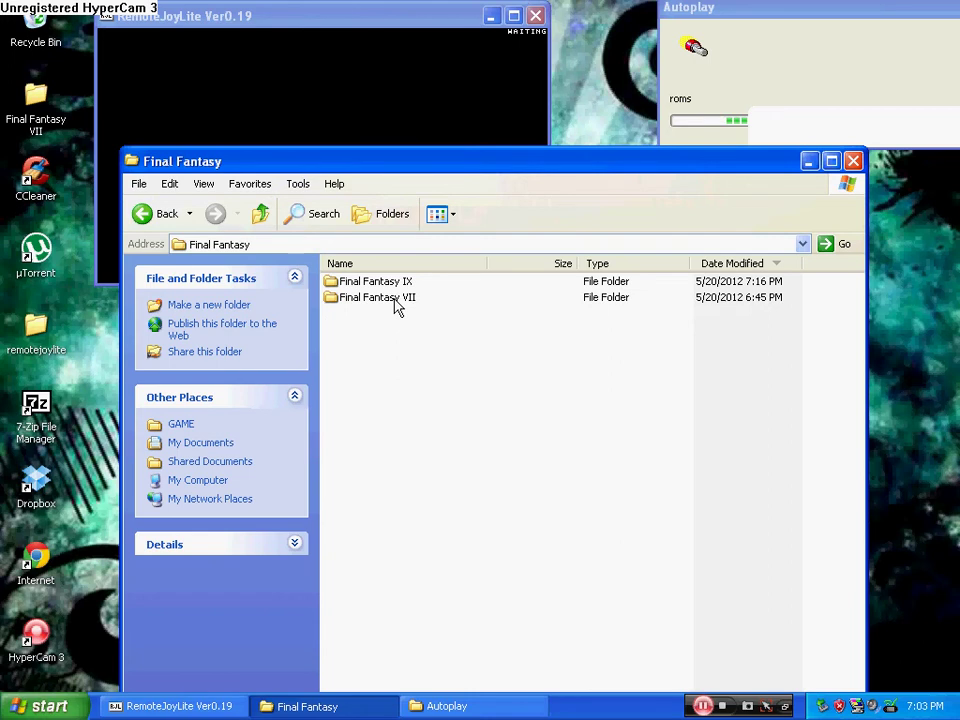
# - Open the Final Fantasy VII folder on the desktop to examine its EBOOT.PBP file, and close the folder window
pyautogui.doubleClick(36, 95)
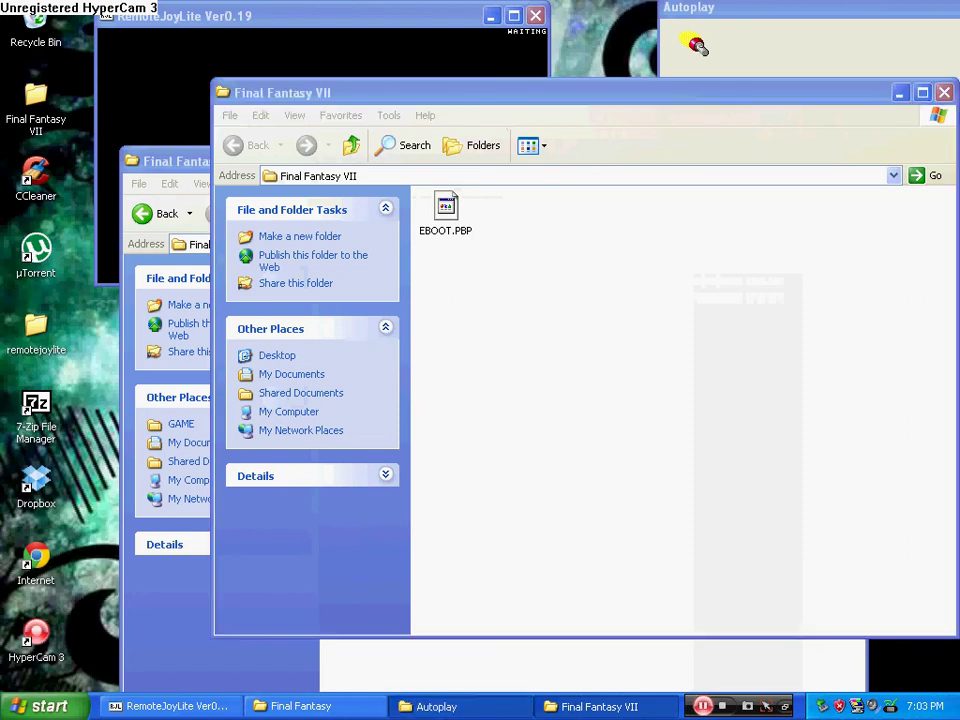
pyautogui.click(507, 290)
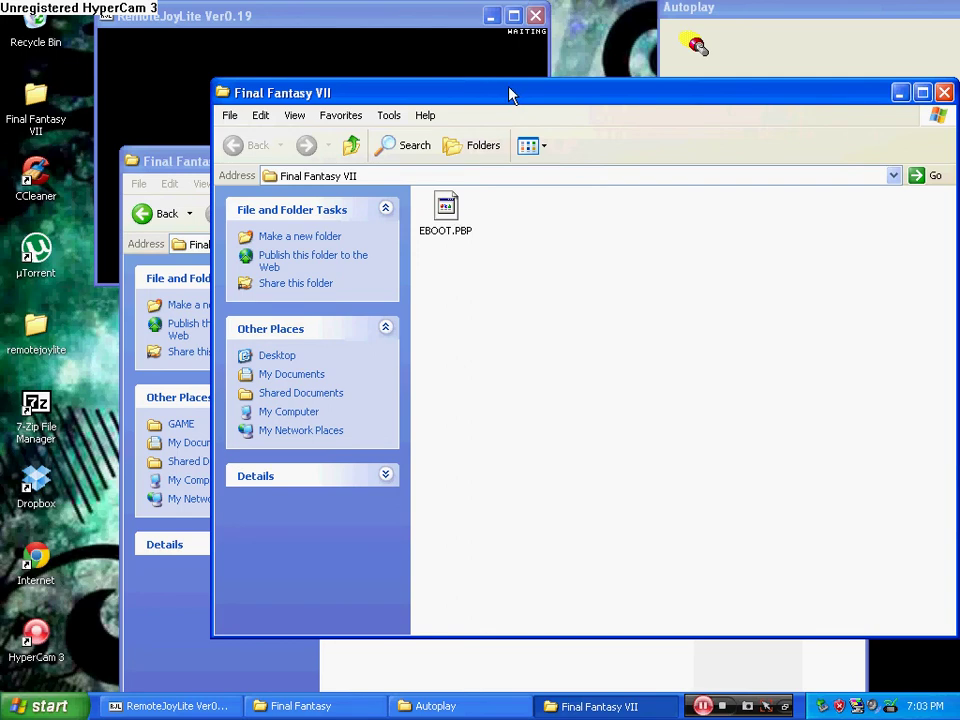
pyautogui.moveTo(509, 94); pyautogui.dragTo(503, 93)
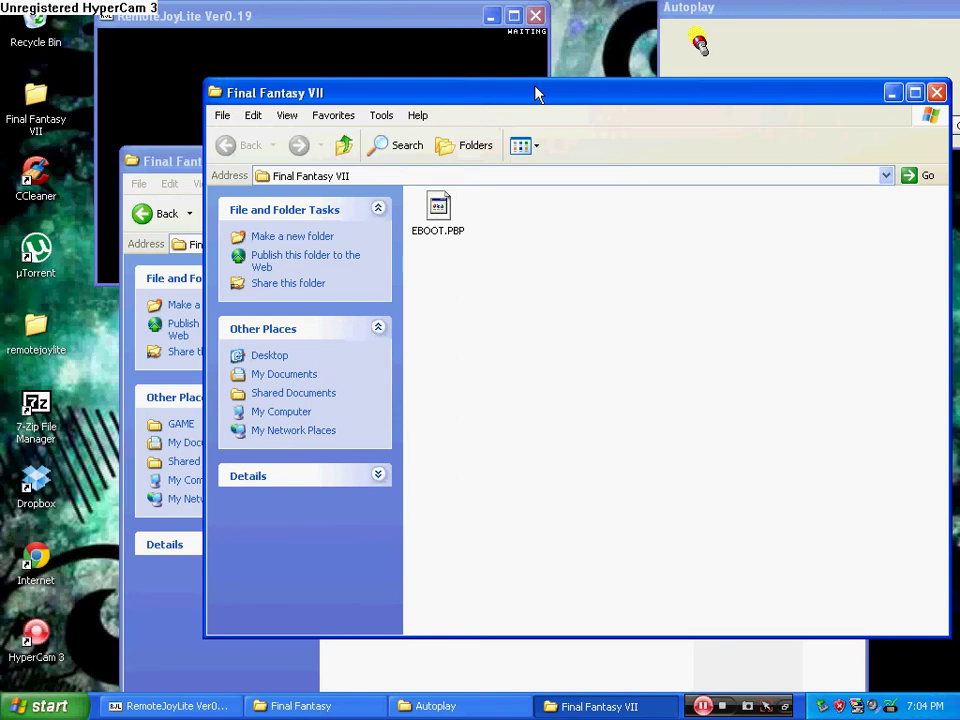
pyautogui.moveTo(509, 89); pyautogui.dragTo(579, 88)
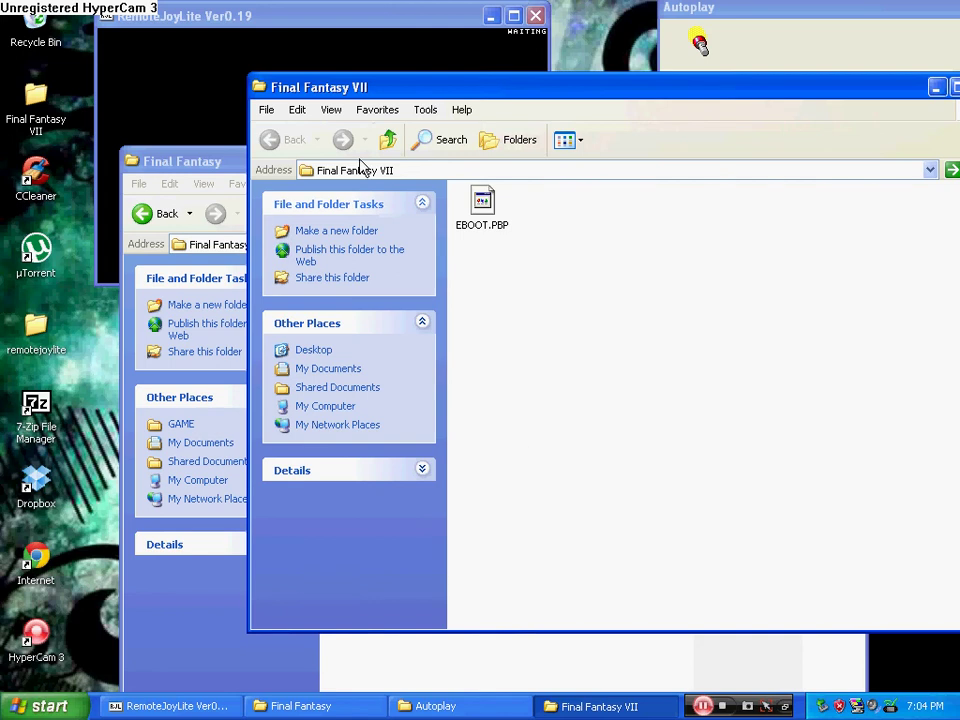
pyautogui.moveTo(538, 100); pyautogui.dragTo(394, 101)
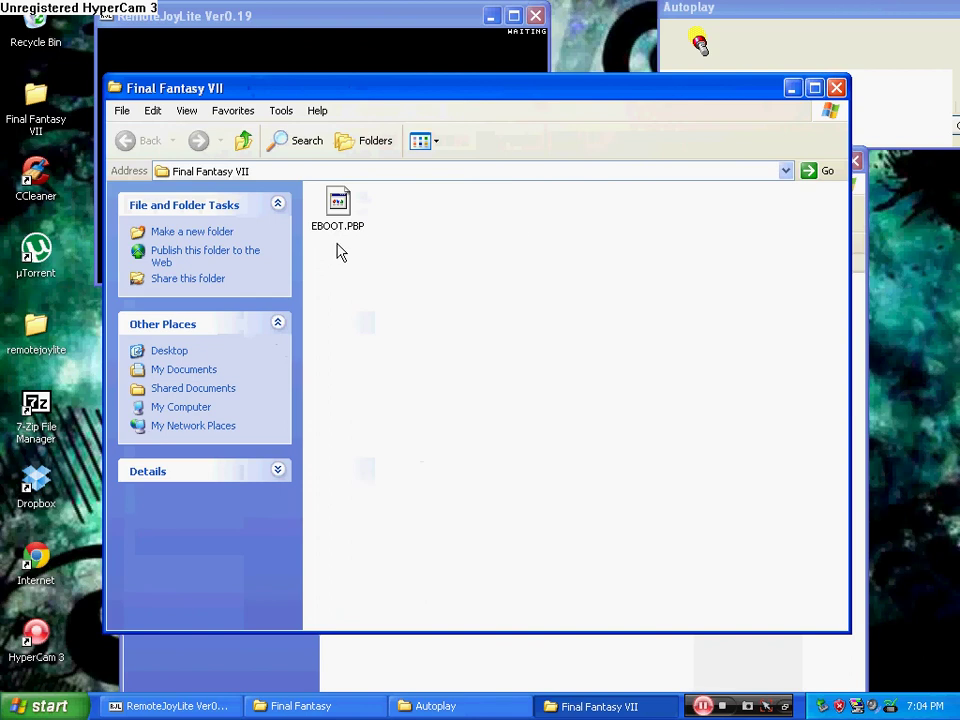
pyautogui.click(837, 89)
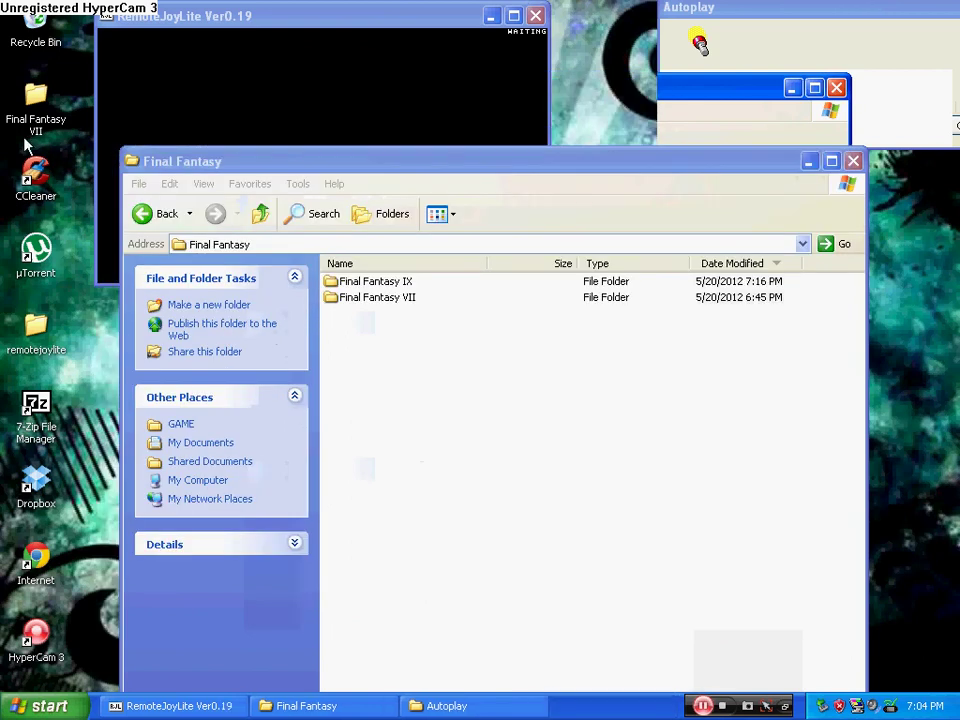
pyautogui.doubleClick(45, 102)
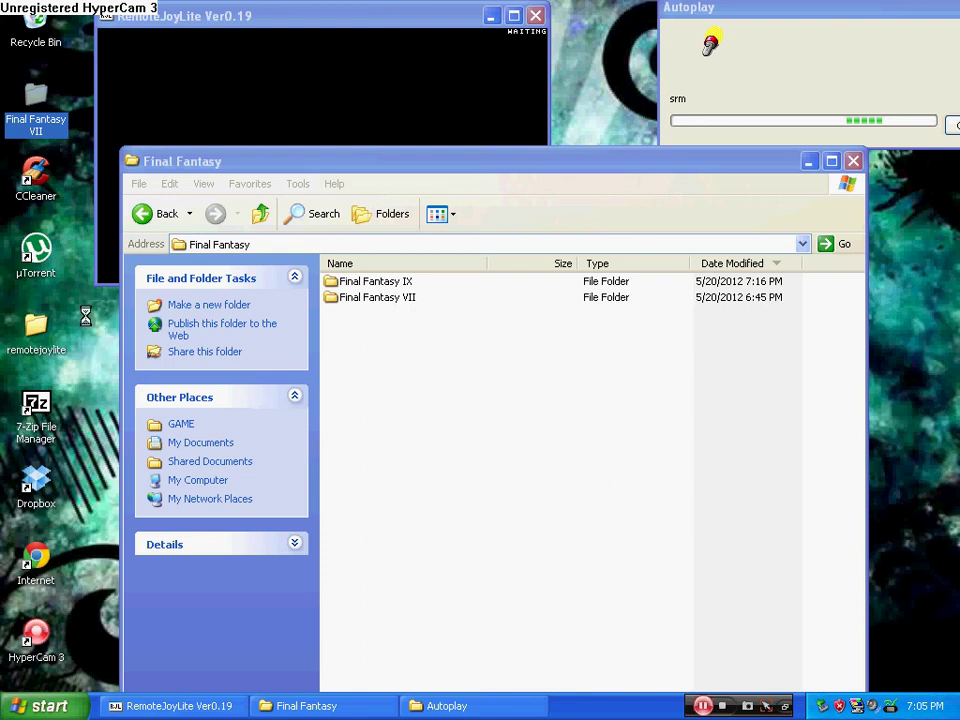
pyautogui.rightClick(496, 385)
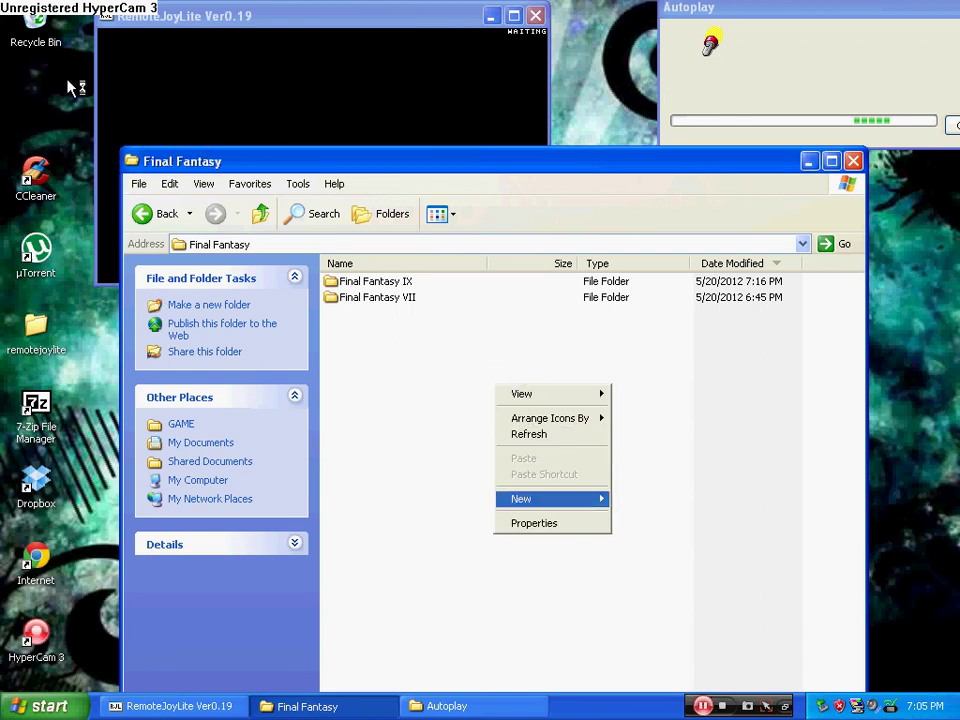
pyautogui.moveTo(540, 498)
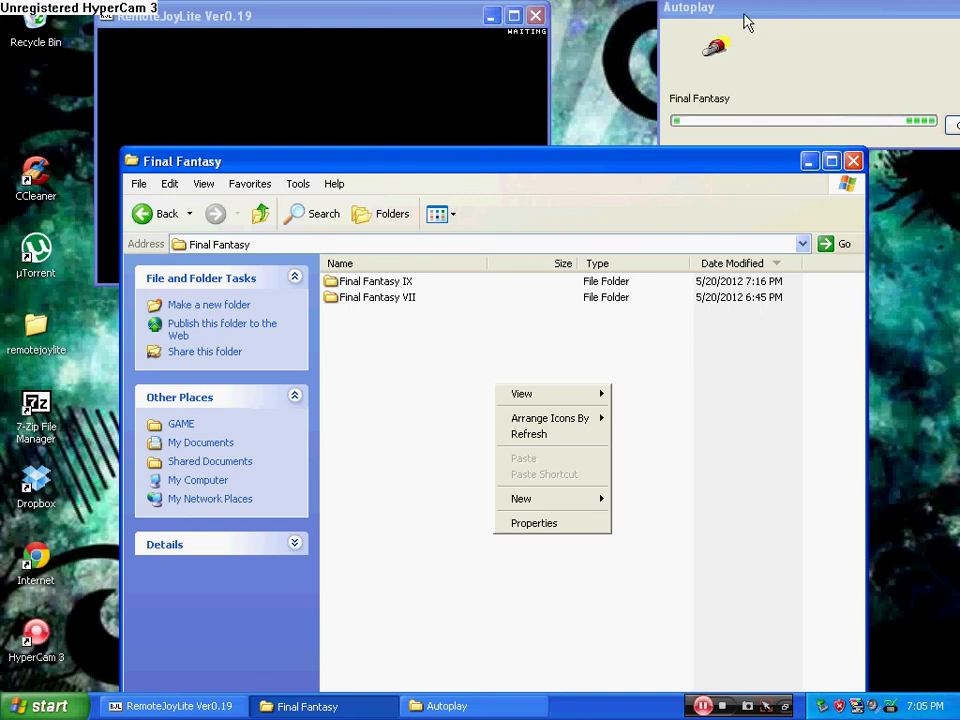
# - Close the RemoteJoyLite window and dismiss the Display Properties dialog without changing any settings
pyautogui.click(537, 17)
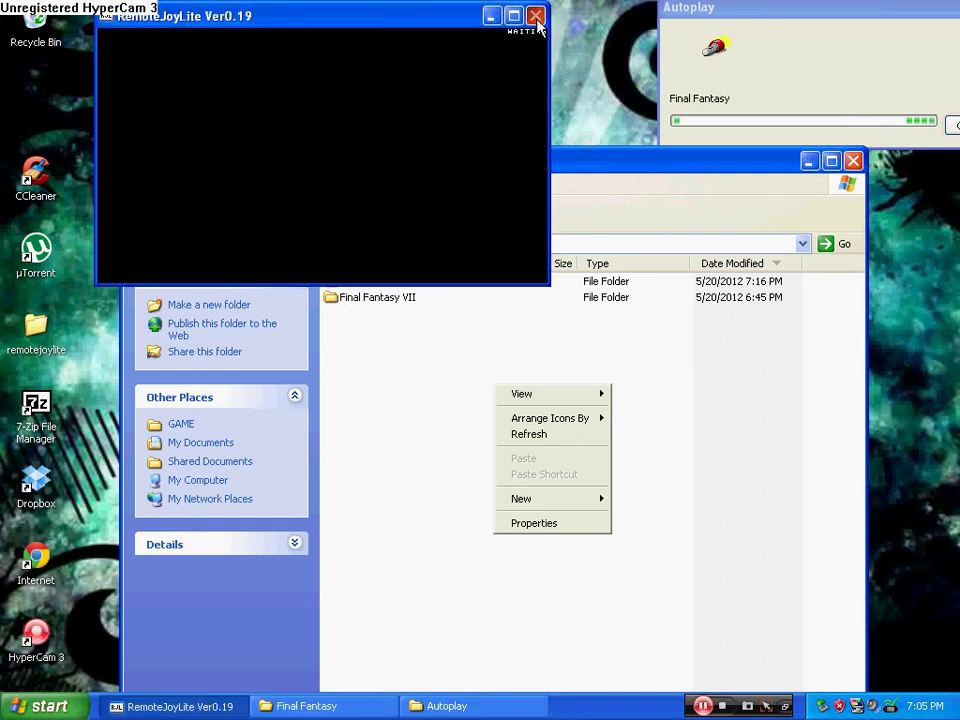
pyautogui.click(537, 17)
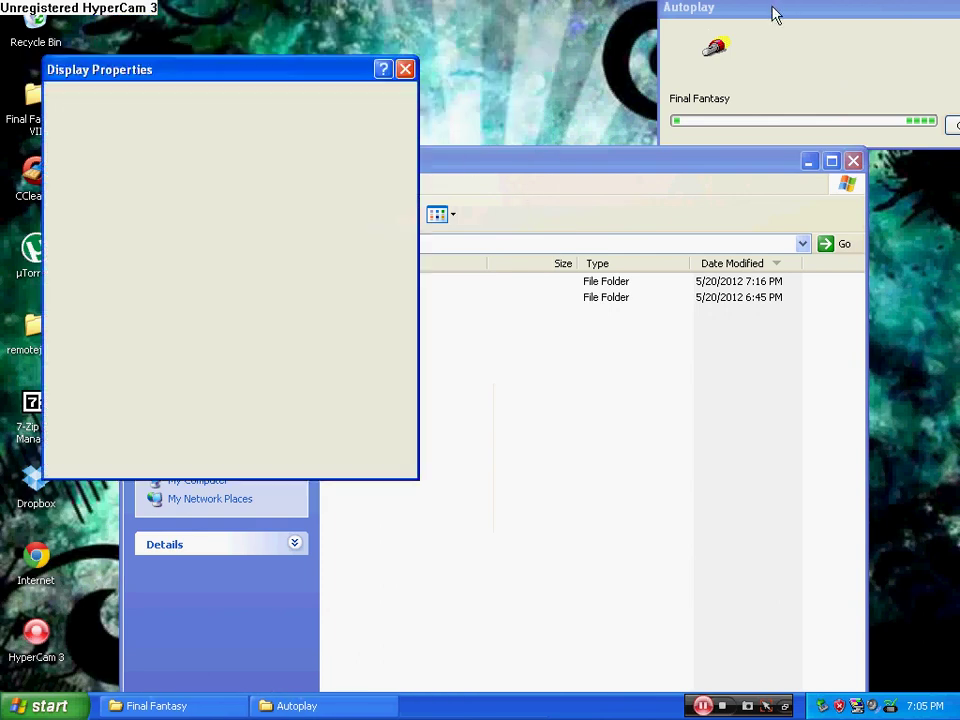
pyautogui.moveTo(776, 14); pyautogui.dragTo(754, 13)
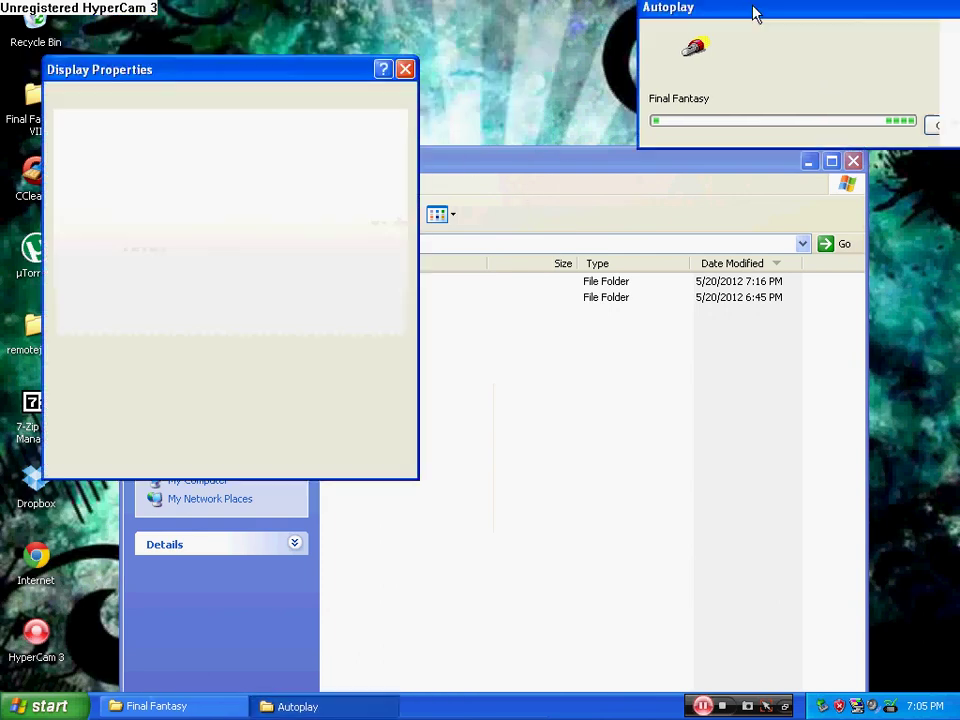
pyautogui.click(405, 69)
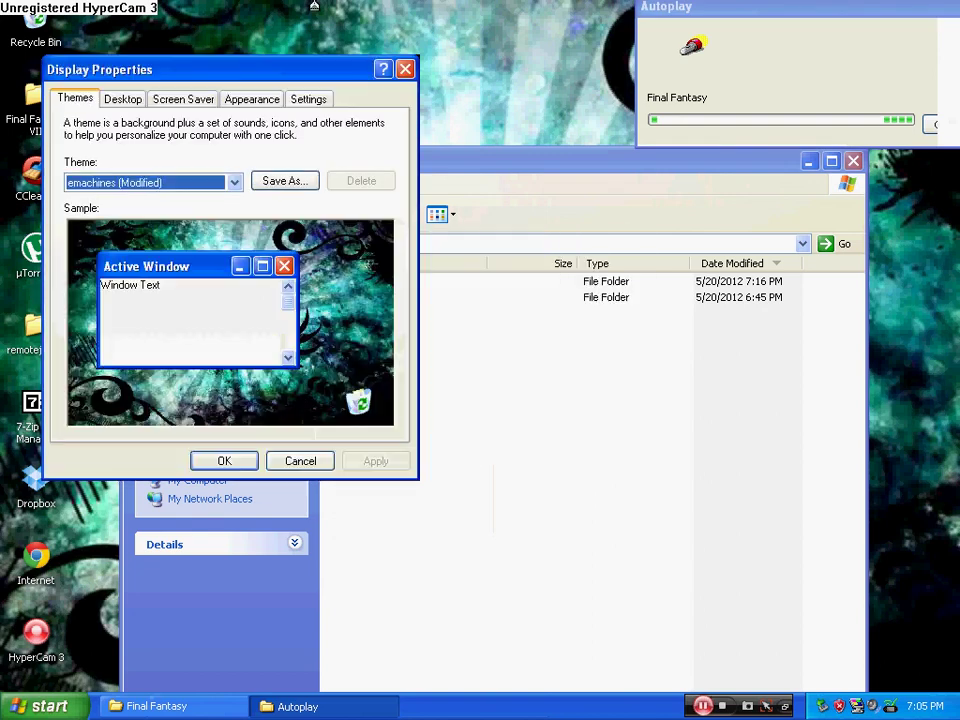
pyautogui.click(405, 69)
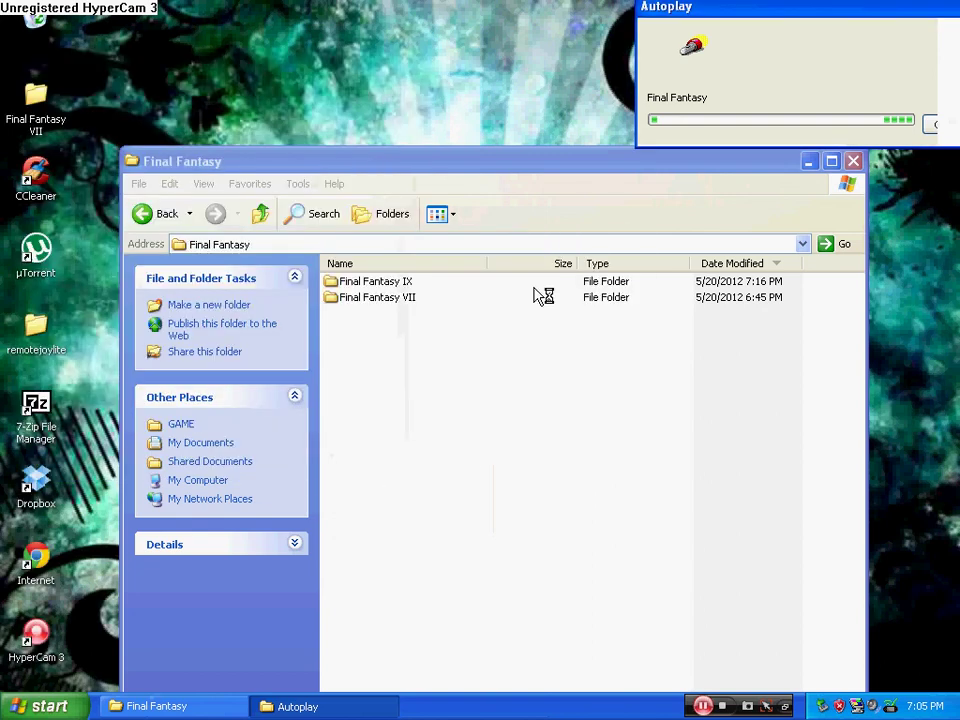
pyautogui.moveTo(731, 15); pyautogui.dragTo(654, 7)
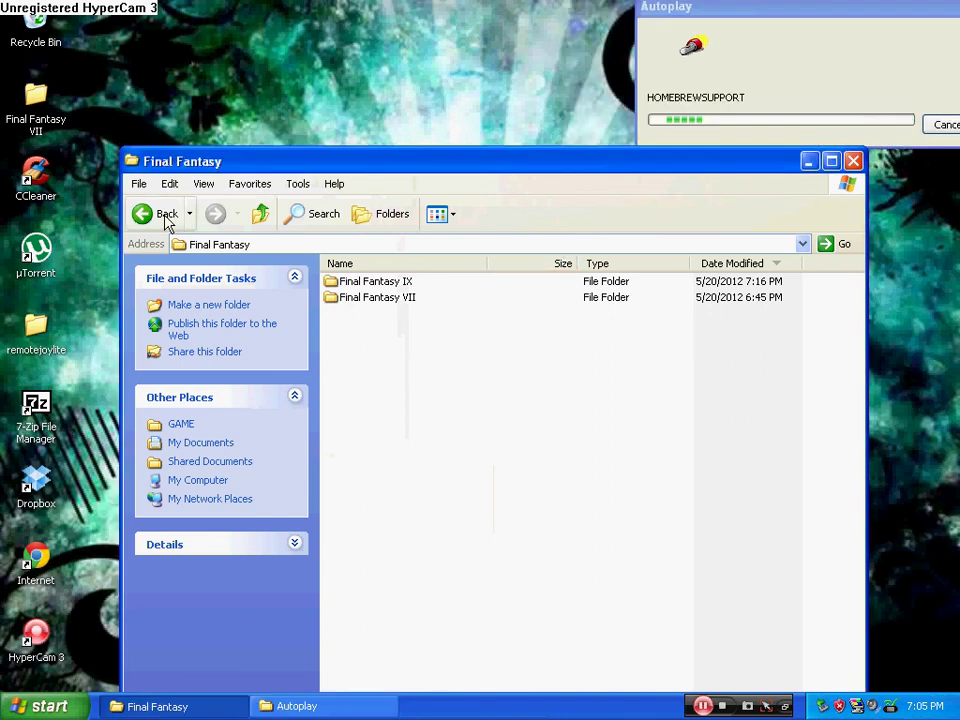
# - Minimize the Final Fantasy folder window, dismiss the removable drive's content action dialog, and bring the folder window back
pyautogui.click(445, 160)
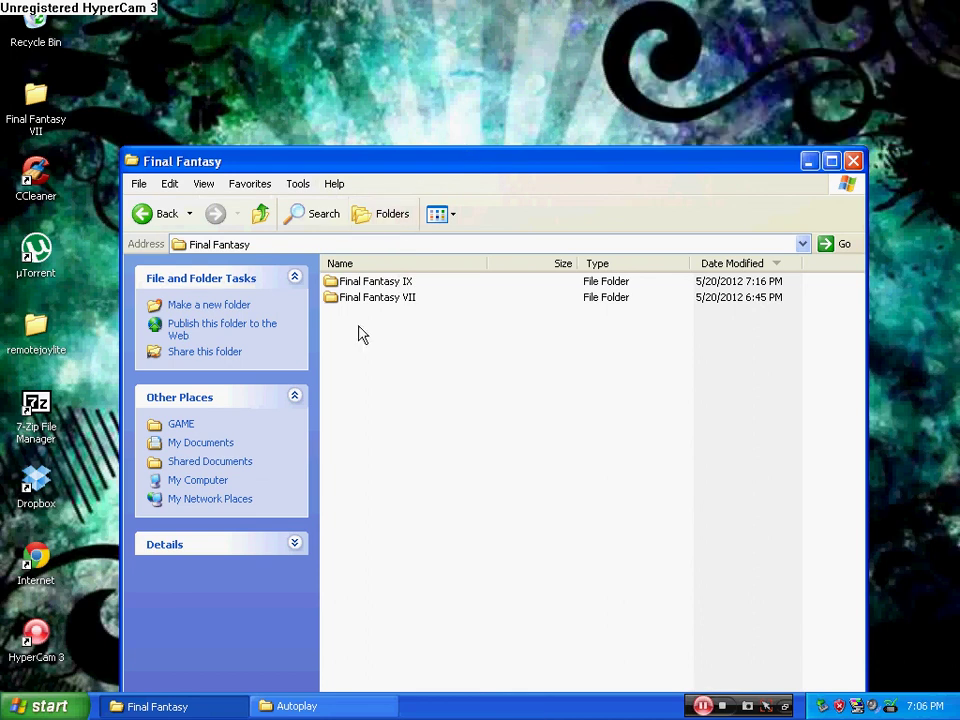
pyautogui.click(808, 161)
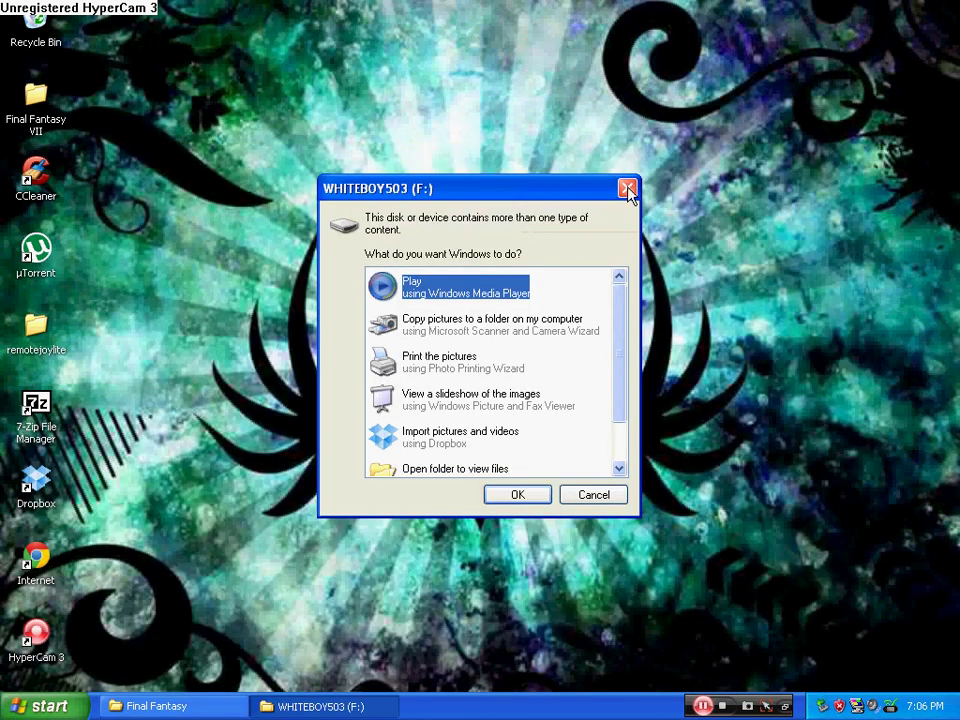
pyautogui.click(628, 187)
pyautogui.hotkey('alt', 'Tab')
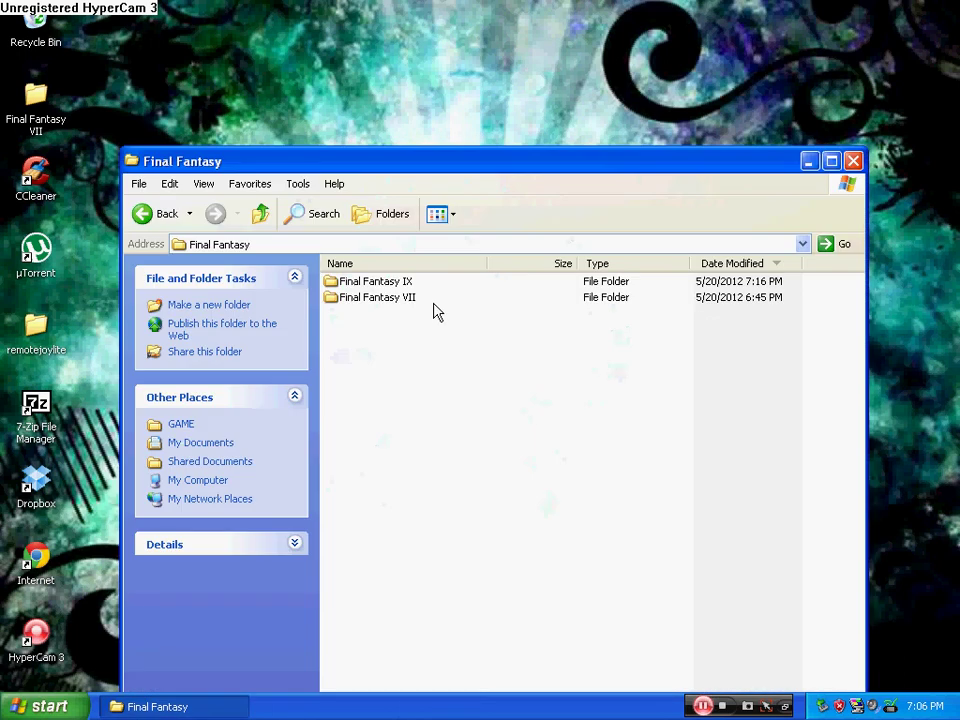